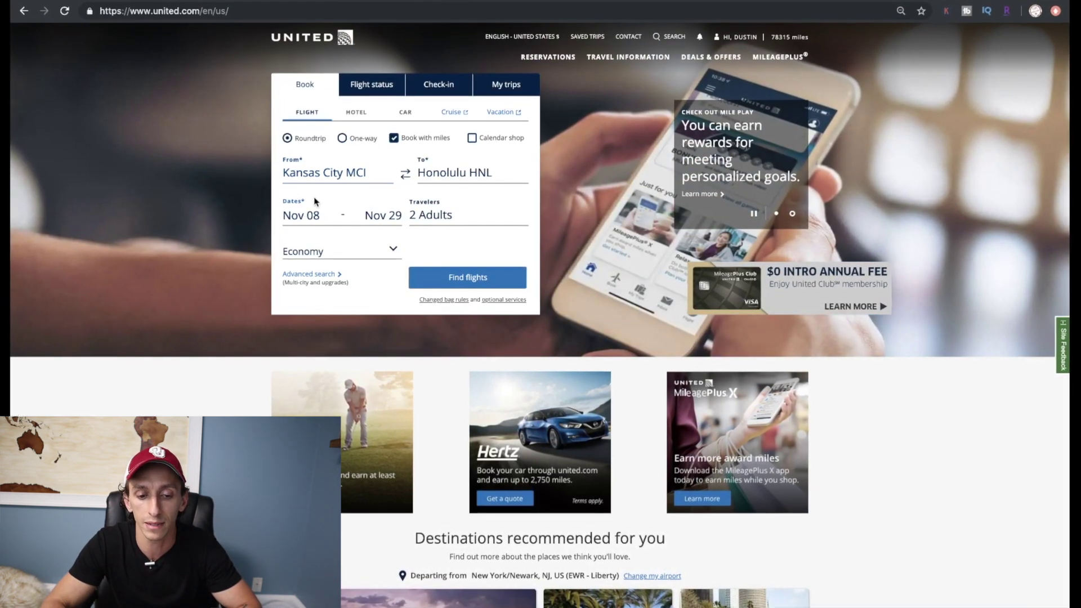
Set the United round-trip dates to Nov 22 – Nov 29 and search for Kansas City to Honolulu flights booked with miles.
left_click(305, 211)
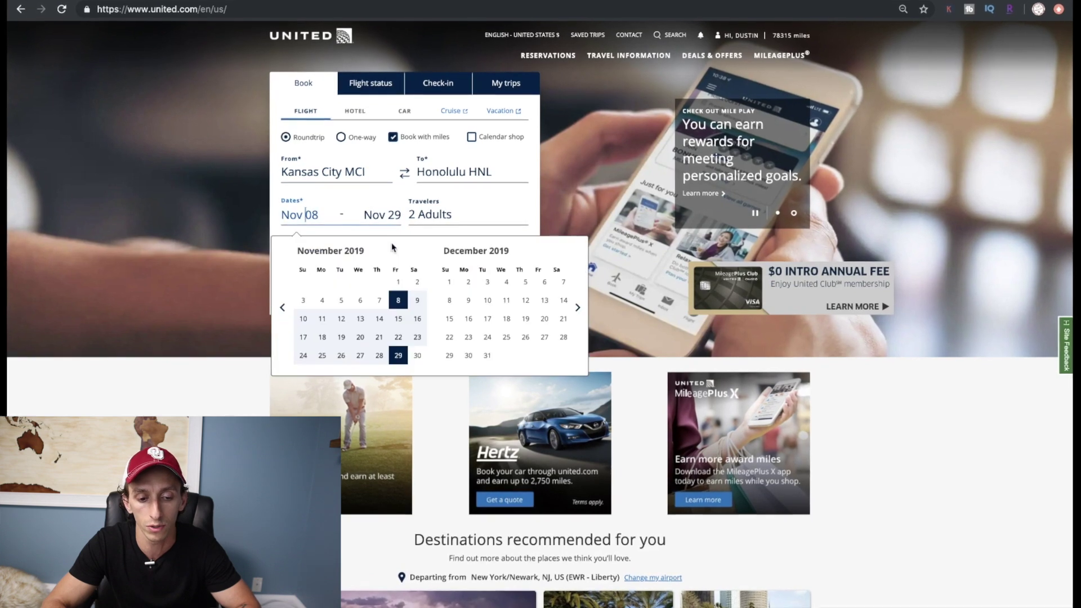
left_click(398, 339)
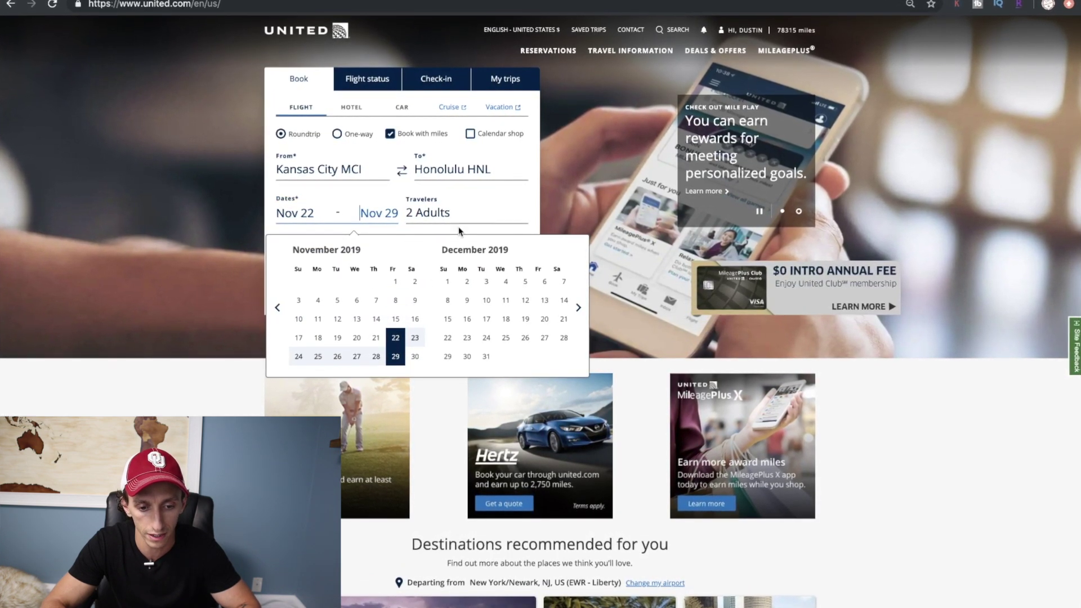
left_click(505, 150)
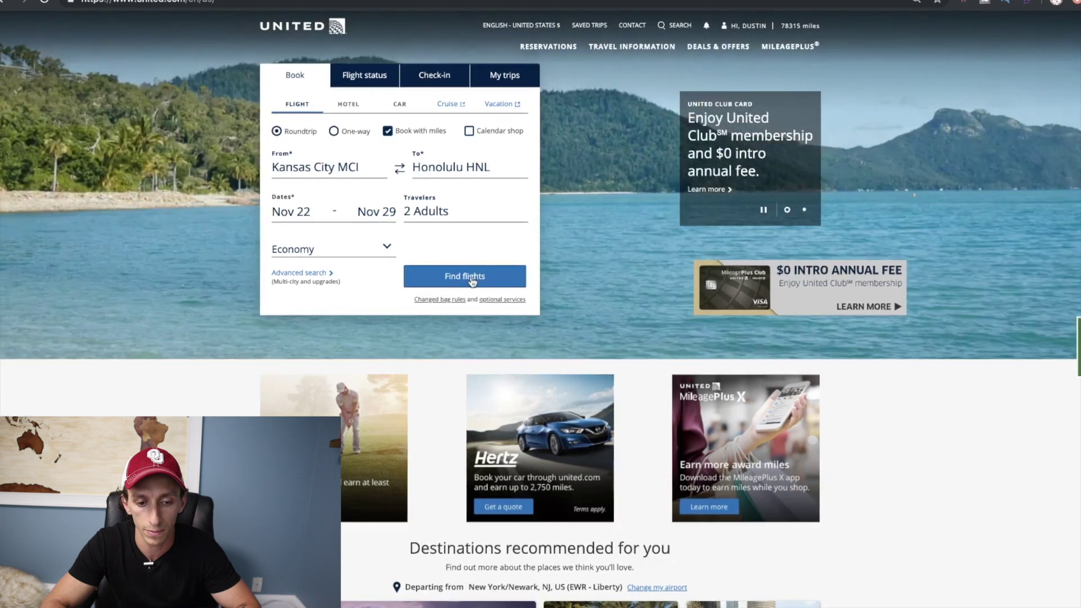
left_click(471, 279)
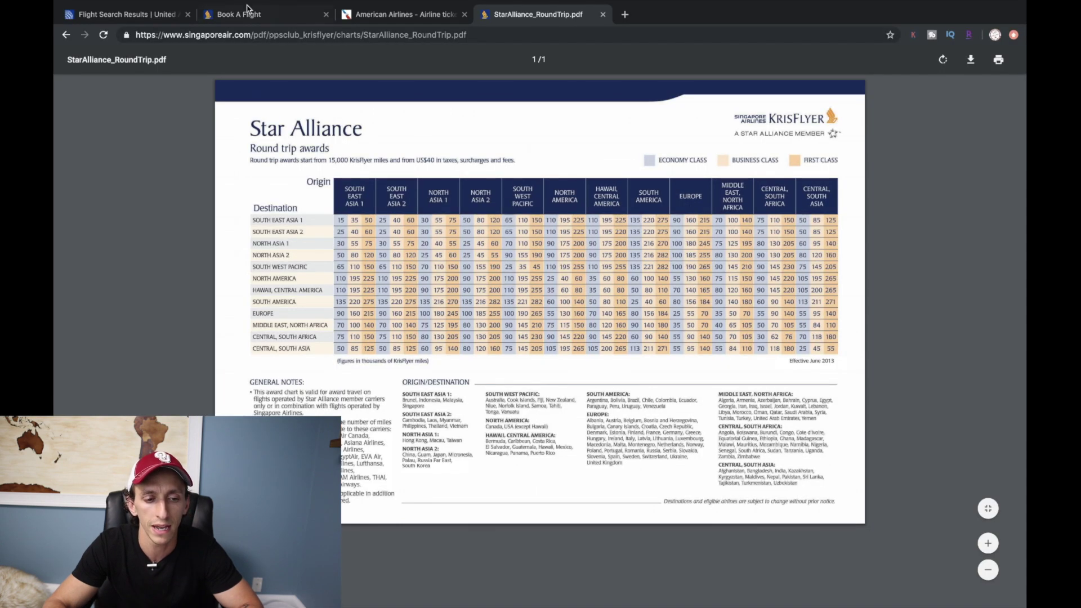
On the Singapore Airlines redemption form, set the destination to Honolulu - HNL and the trip to one-way, and search for flights.
left_click(248, 11)
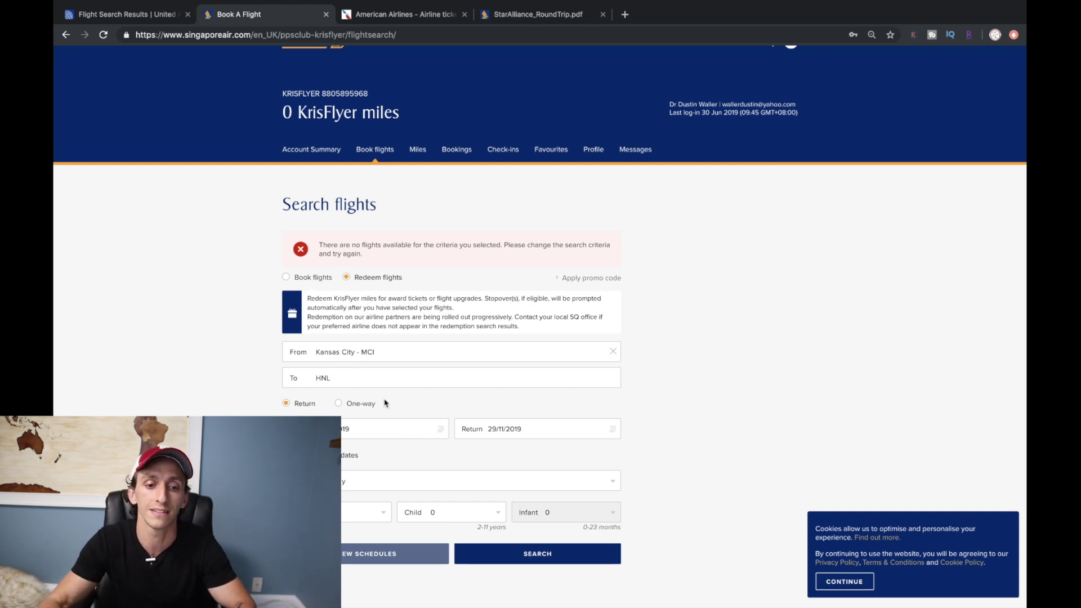
left_click(341, 386)
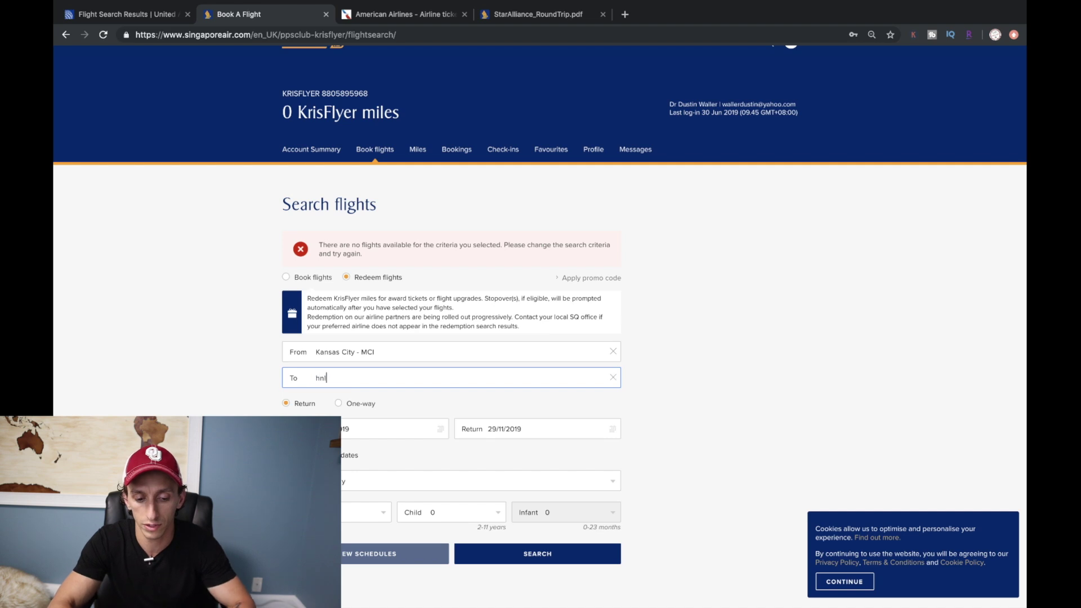
left_click(346, 398)
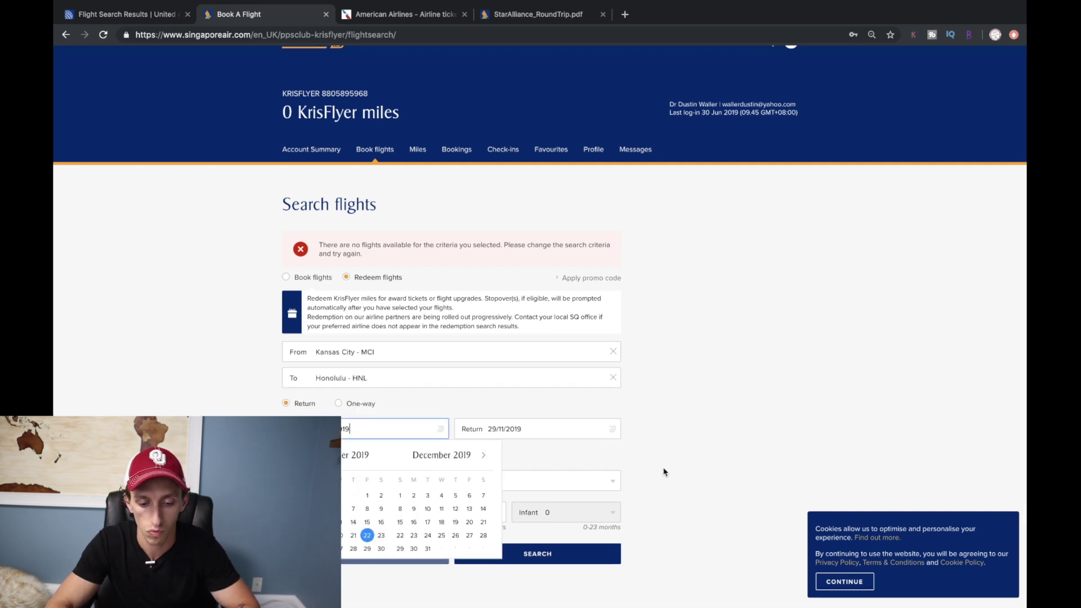
left_click(252, 360)
left_click(338, 404)
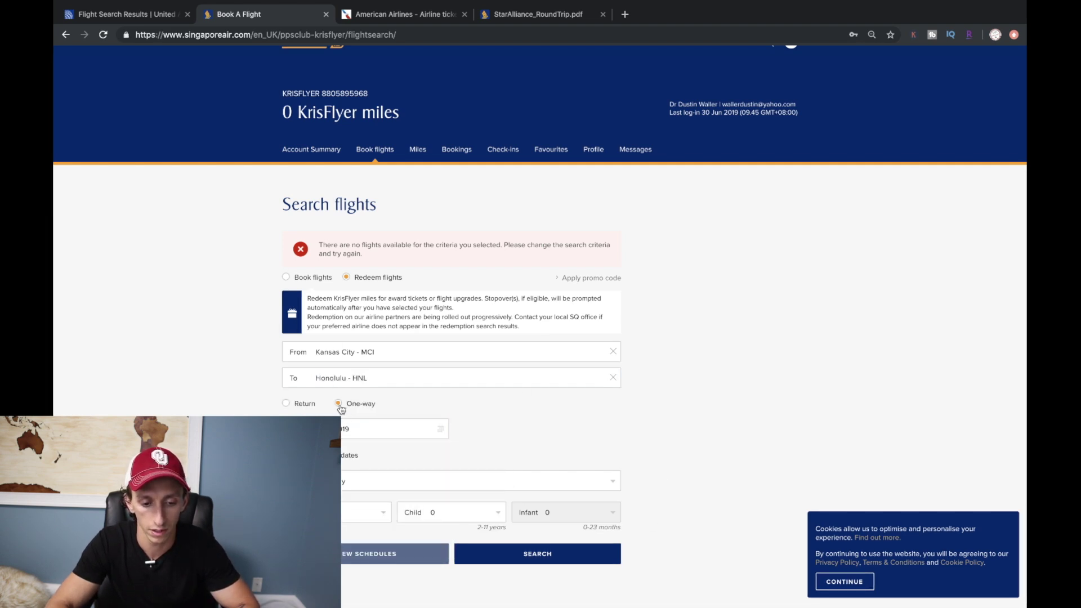
left_click(509, 556)
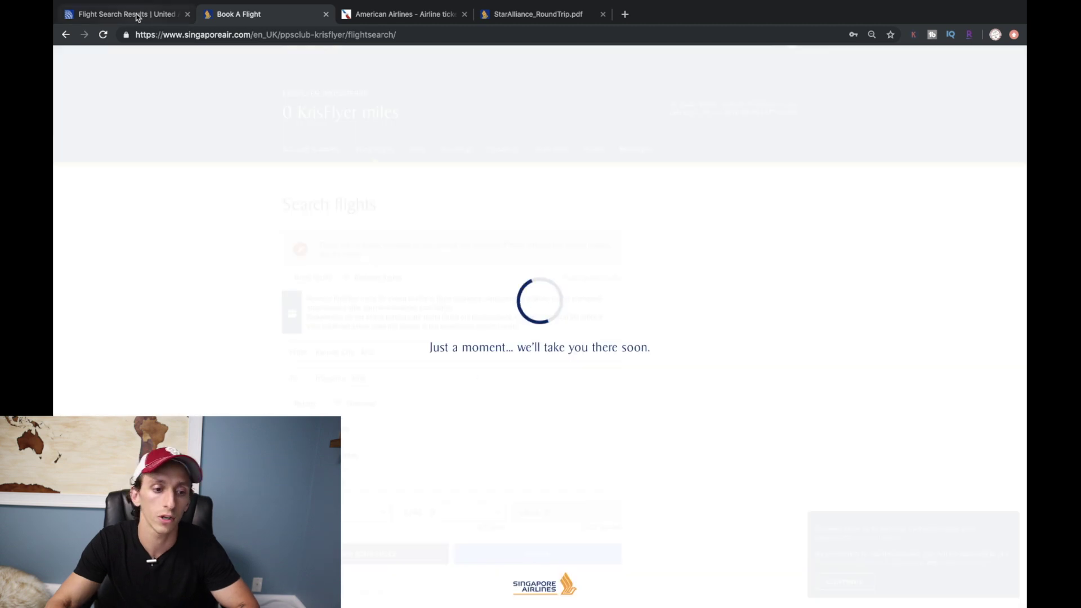
On the United results, show award flights for Tuesday, Nov 19 and expand the details of the 6:02 am departure.
left_click(137, 16)
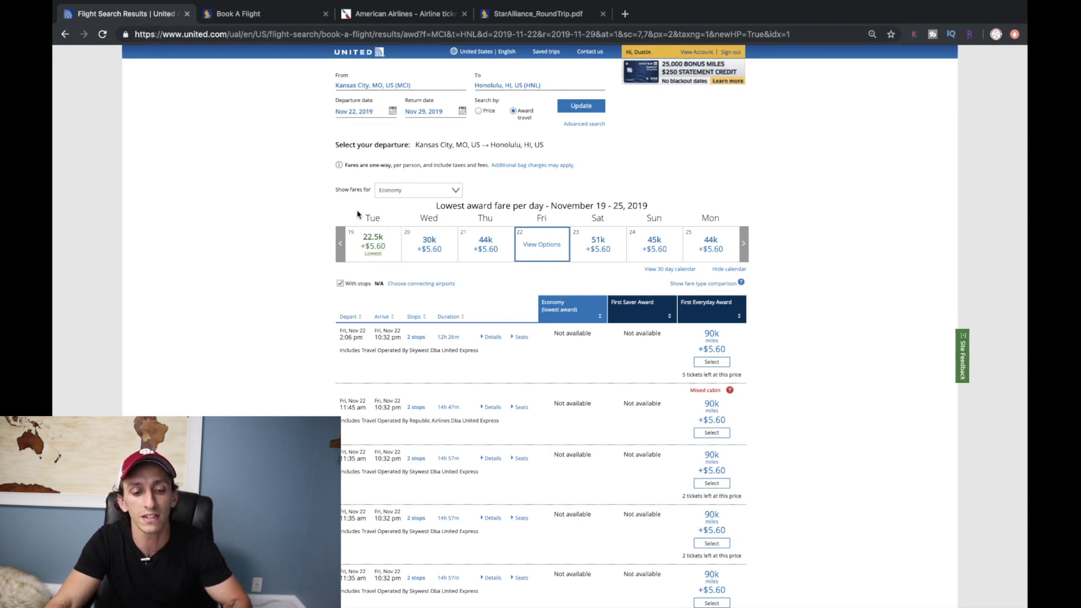
left_click(365, 248)
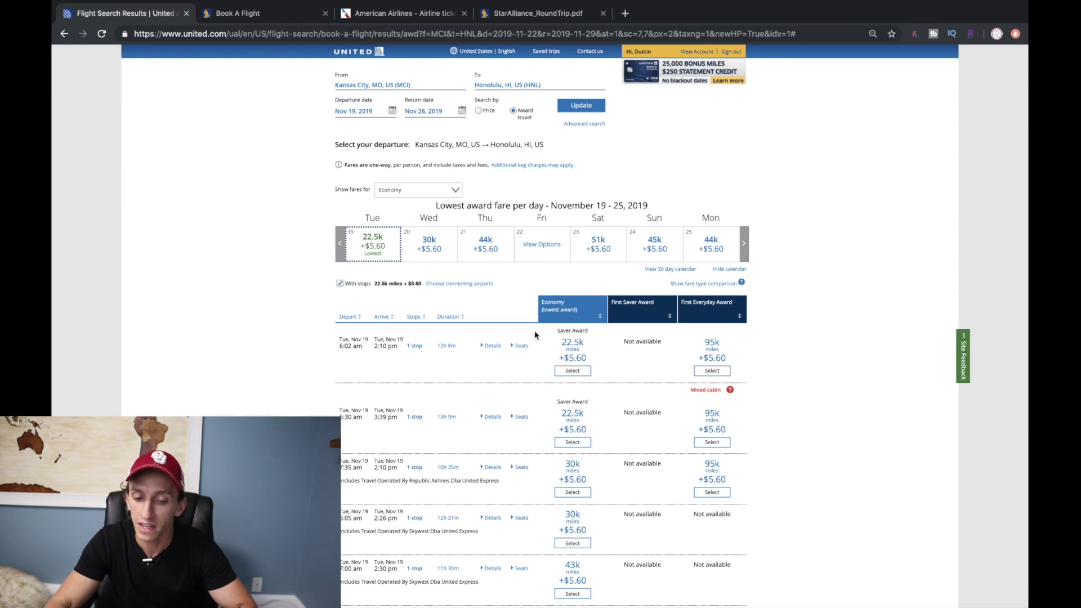
left_click(491, 345)
scroll(436, 368, "down", 1)
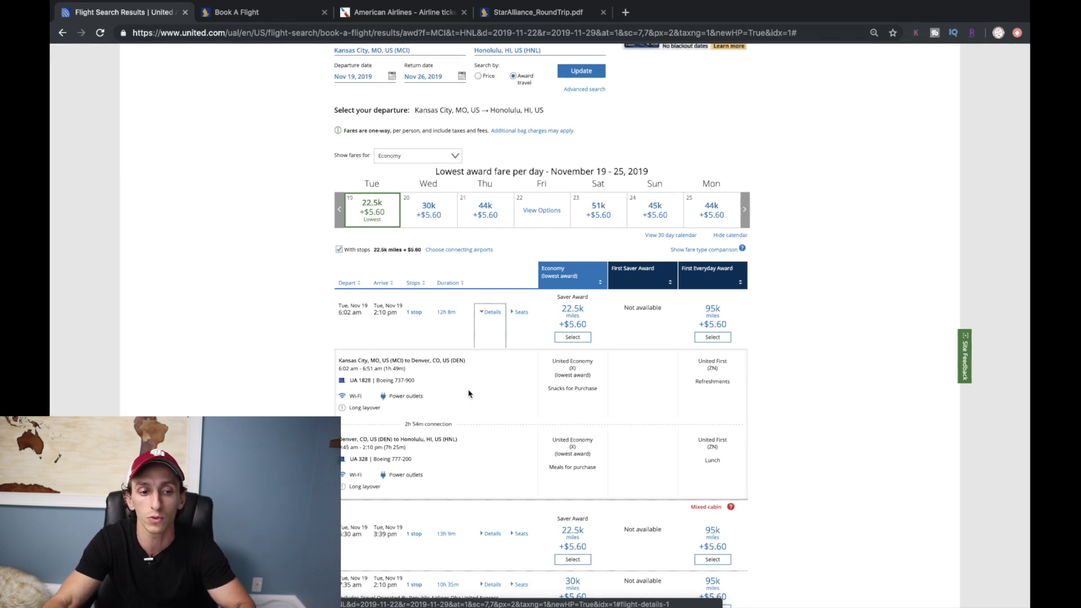
Switch to American Airlines, open the advanced / multi-city flight search and enable Redeem Miles.
left_click(392, 12)
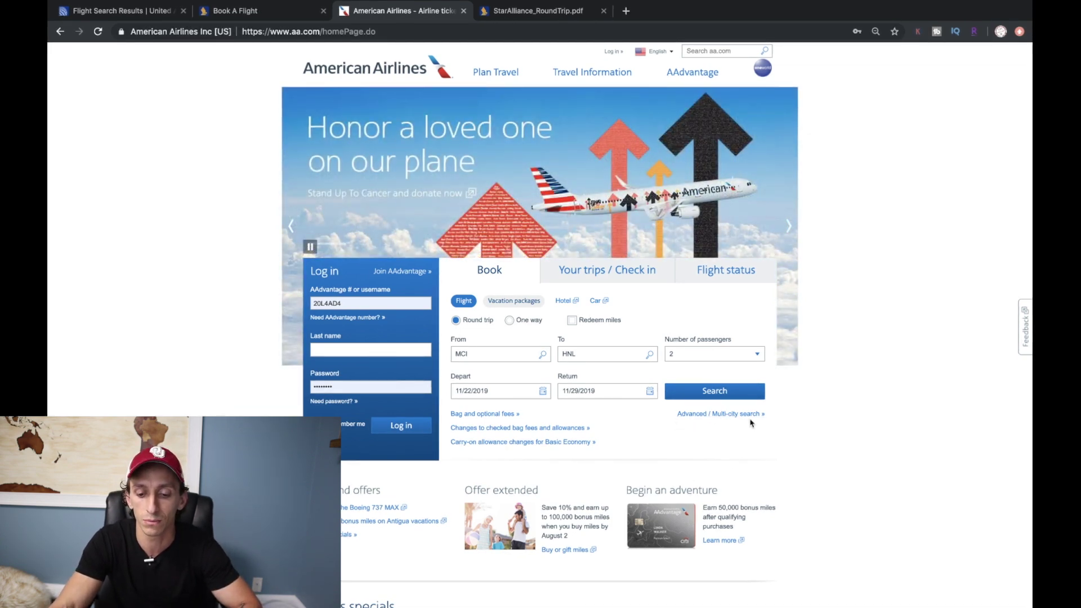
left_click(707, 415)
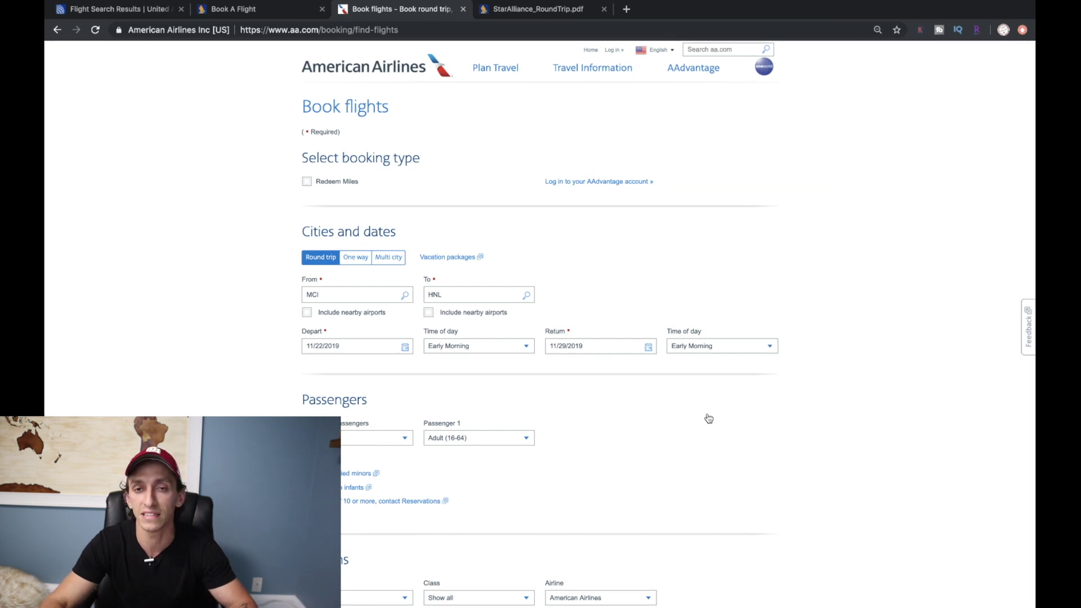
left_click(306, 182)
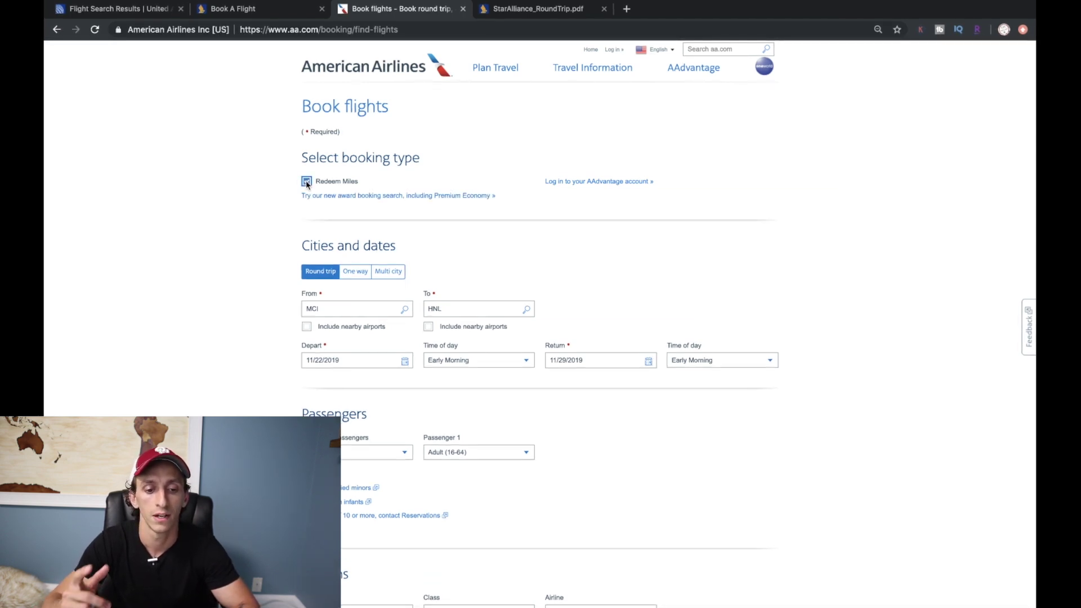
Set the American Airlines booking to round trip with a return date of 11/29/2019.
left_click(363, 274)
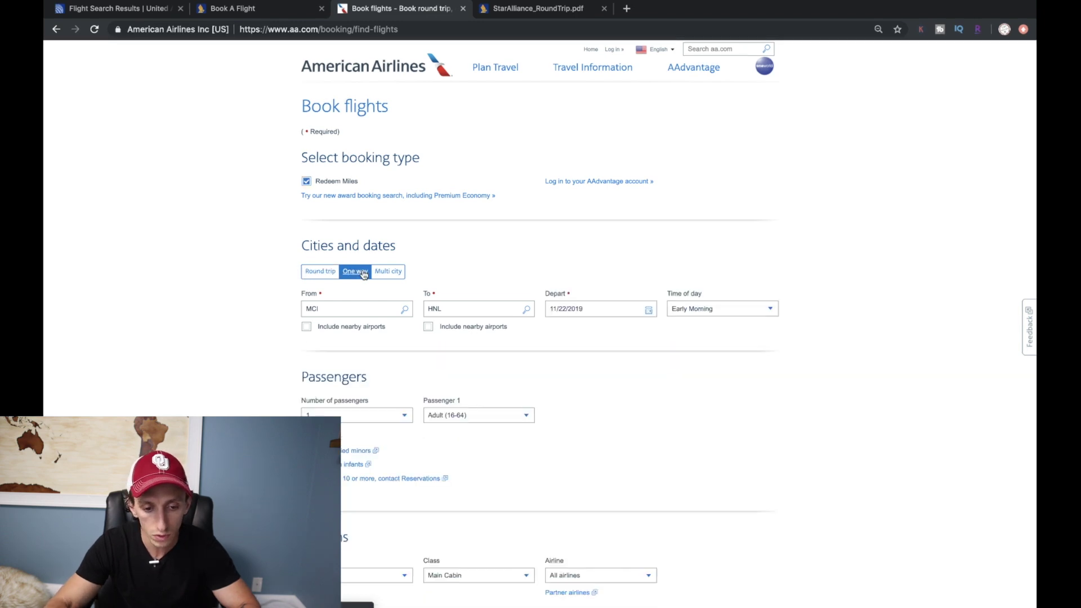
left_click(318, 272)
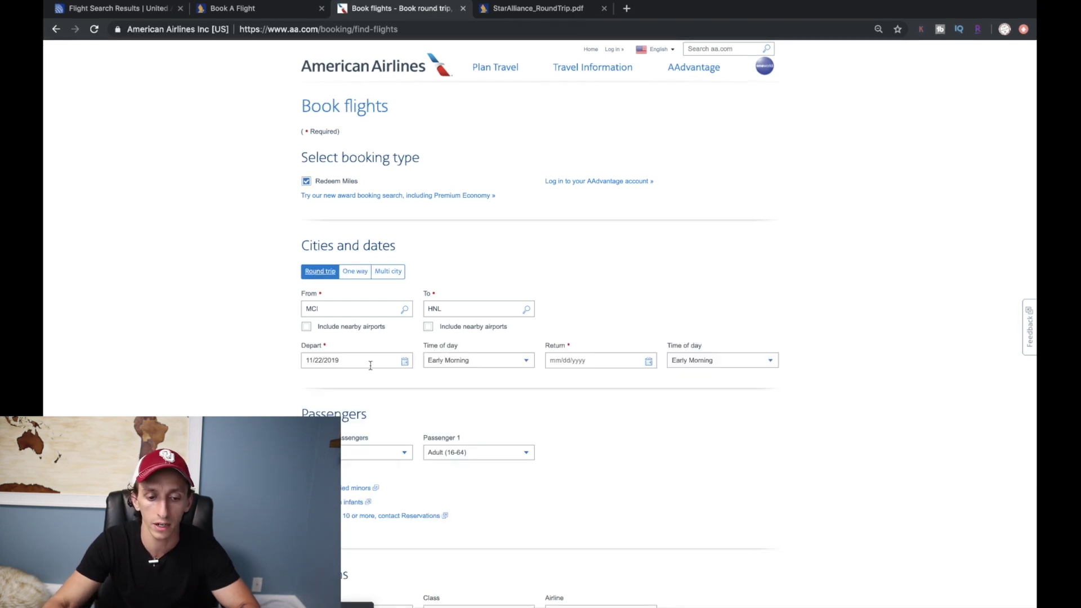
left_click(589, 355)
left_click(689, 326)
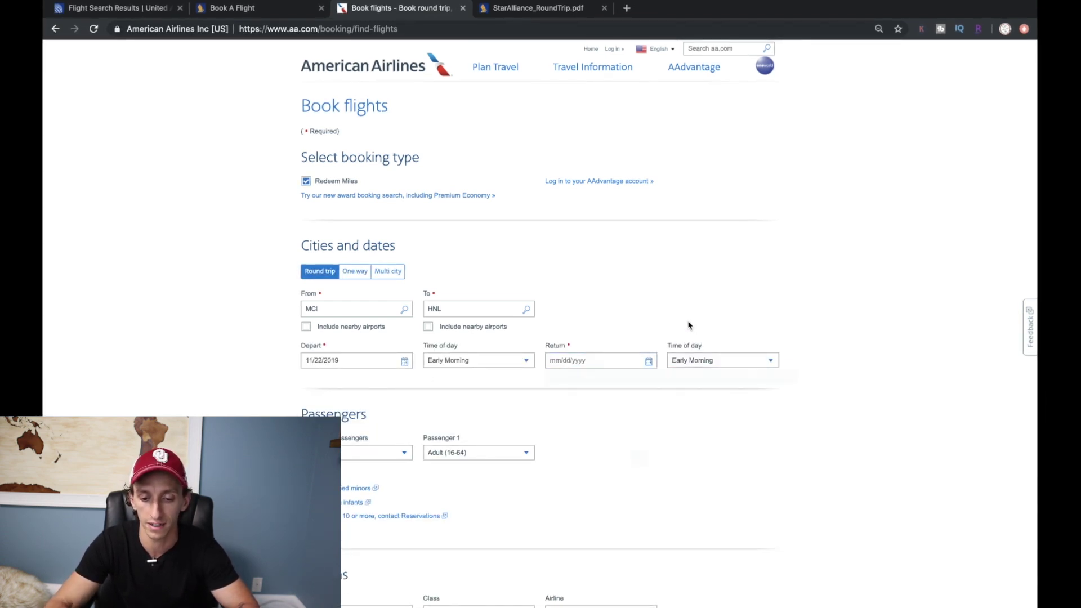
left_click(638, 360)
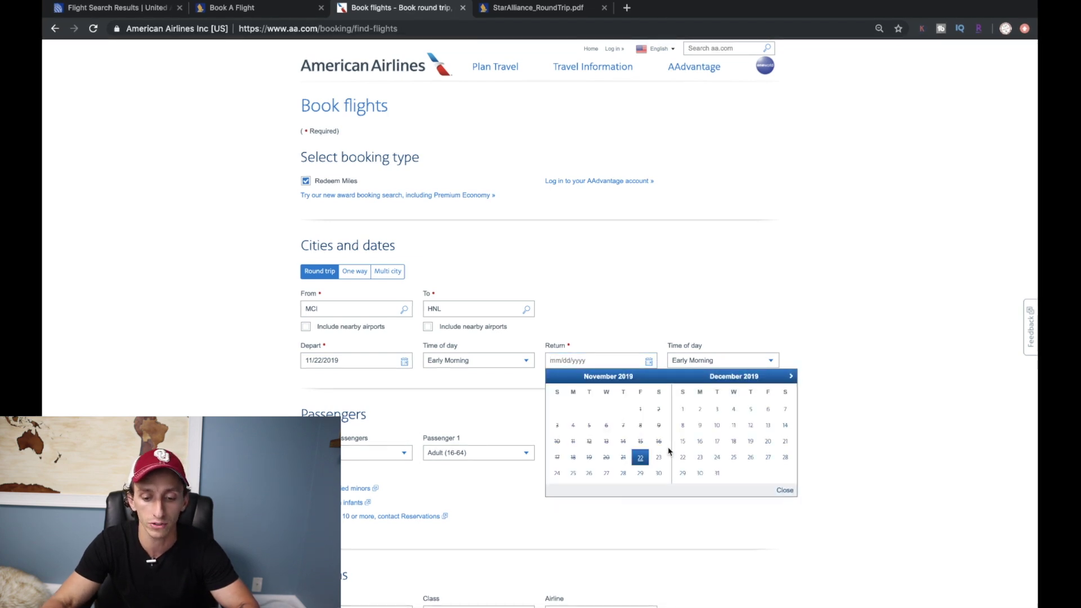
left_click(641, 473)
Set the number of passengers to 2 and run the American Airlines award search.
left_click(369, 455)
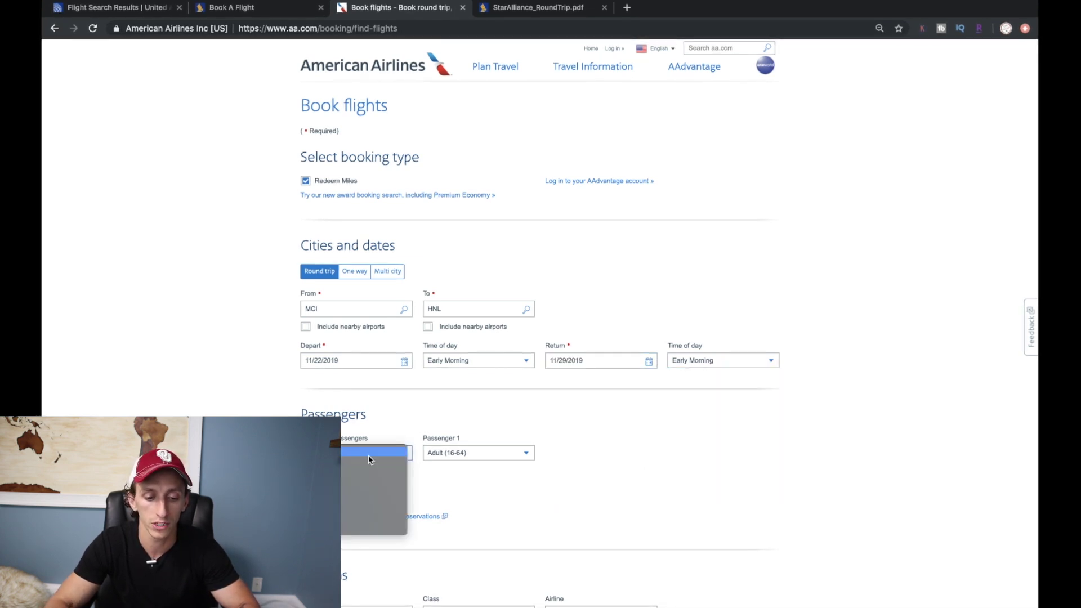
left_click(367, 463)
scroll(589, 501, "down", 5)
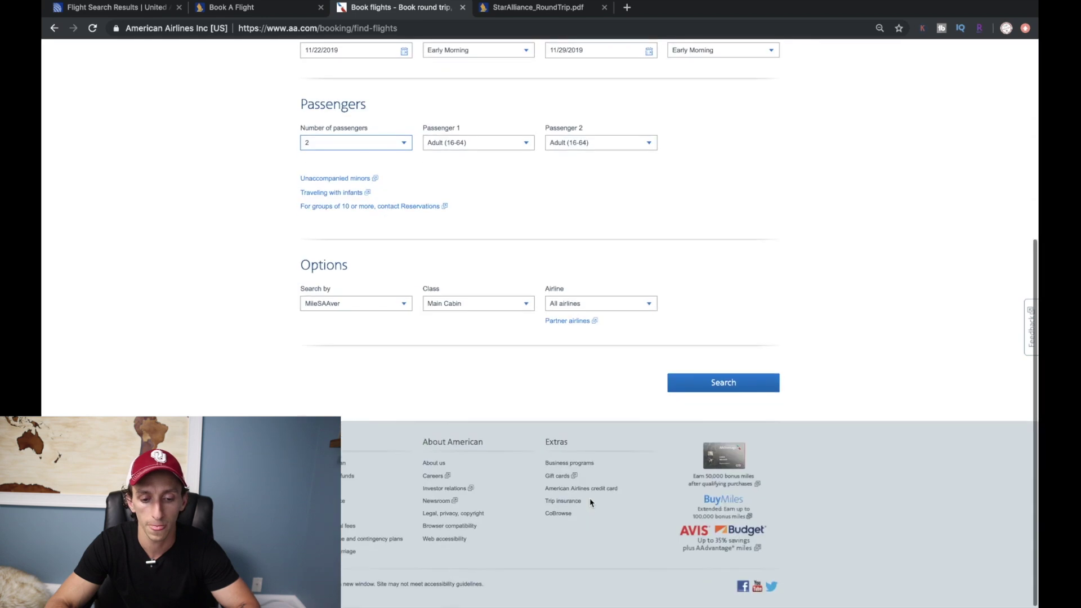
left_click(722, 376)
Back on United, select the 6:02 am economy Saver Award outbound flight and show return flights for Wednesday, Nov 27.
left_click(105, 8)
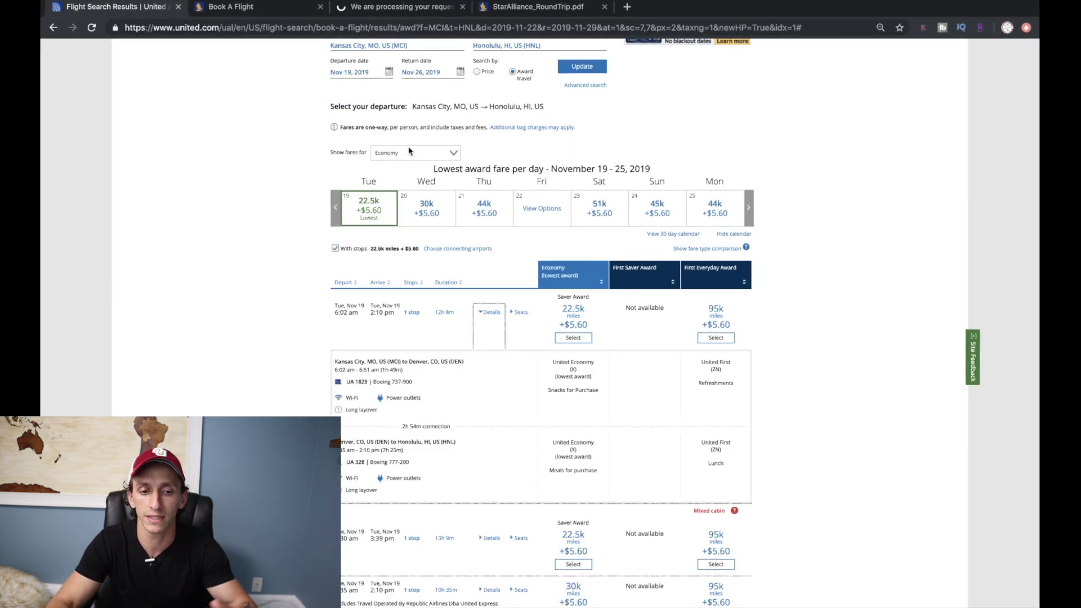
left_click(573, 339)
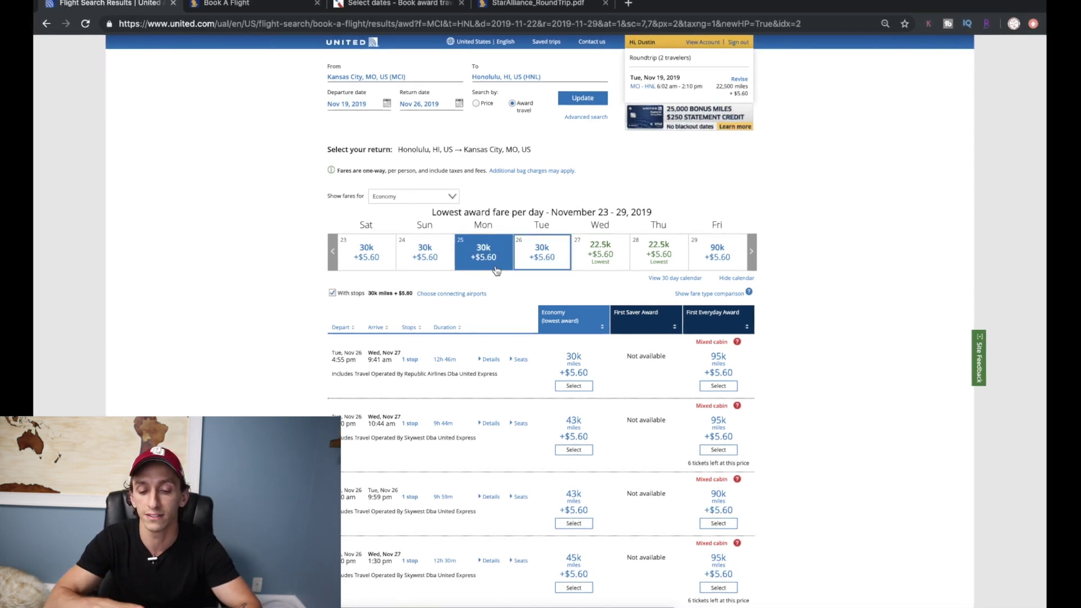
left_click(586, 255)
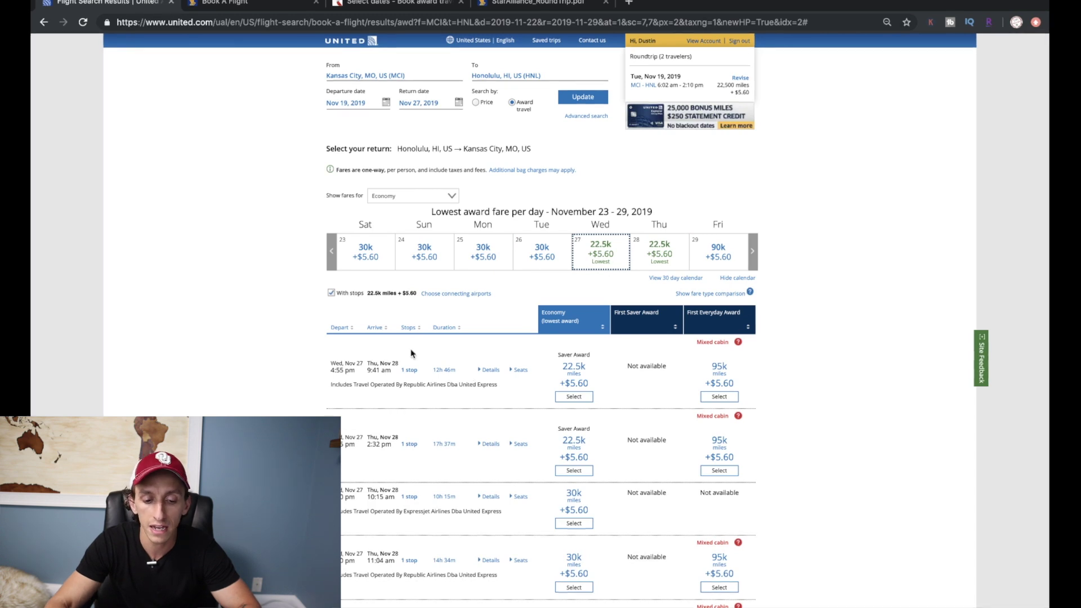
Browse the Nov 27 return flights and expand the details of the 4:55 pm flight arriving at 9:41 am.
scroll(428, 450, "down", 1)
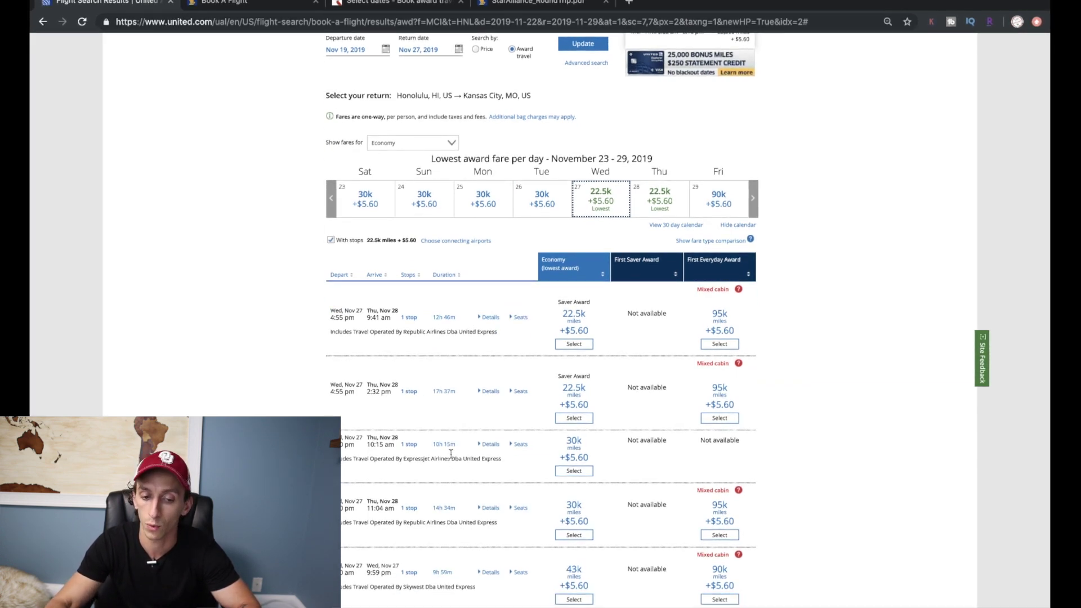
scroll(455, 447, "down", 2)
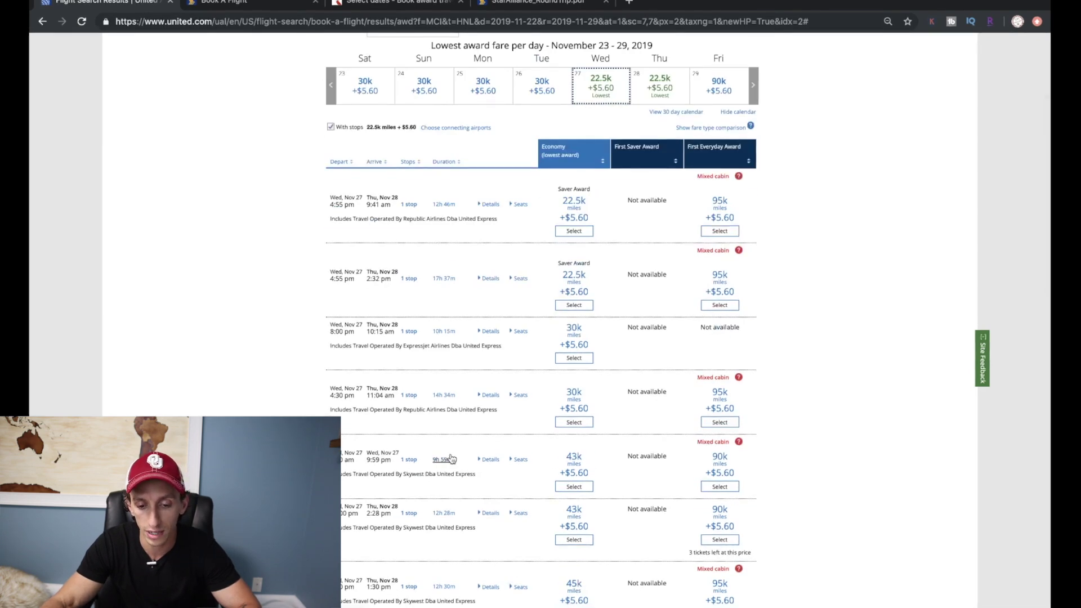
scroll(450, 454, "up", 3)
left_click(488, 354)
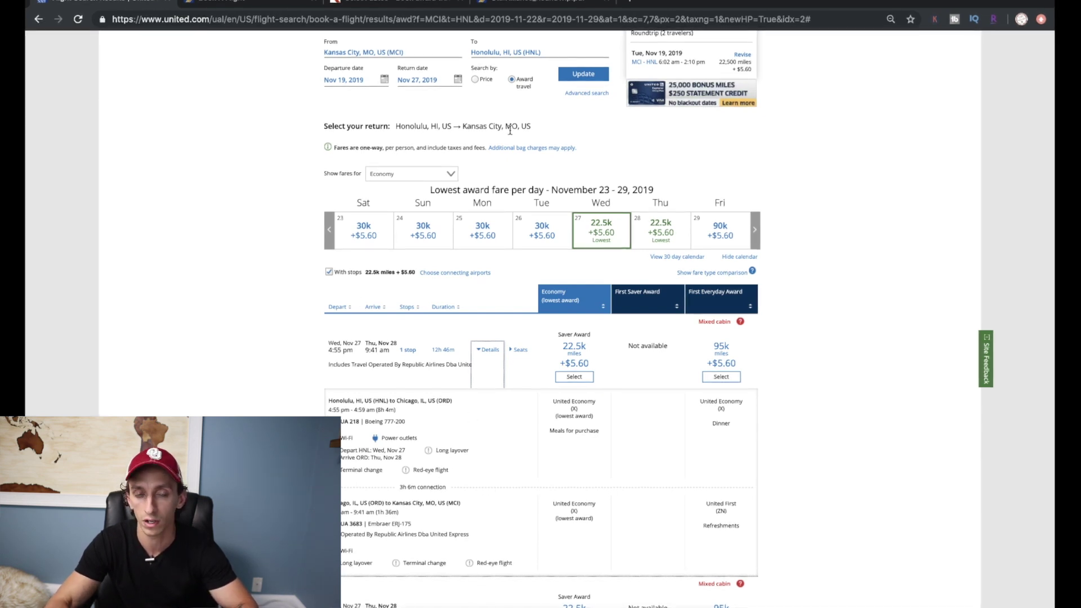
On American Airlines, compare Economy Web Special with Economy MileSAAver departures and choose the MileSAAver award on Tuesday, Nov 19.
left_click(383, 5)
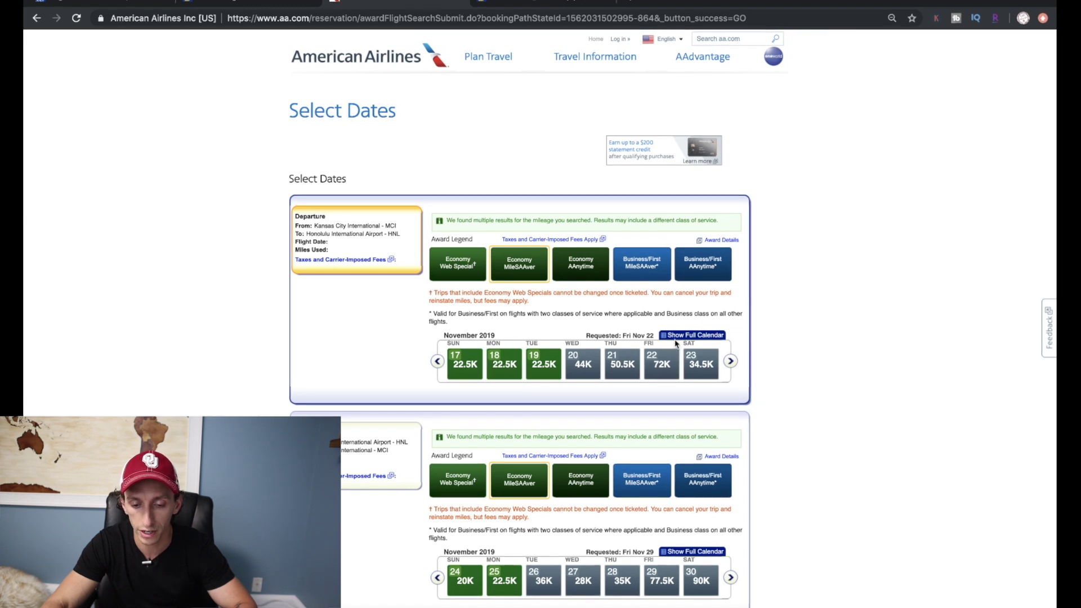
left_click(471, 268)
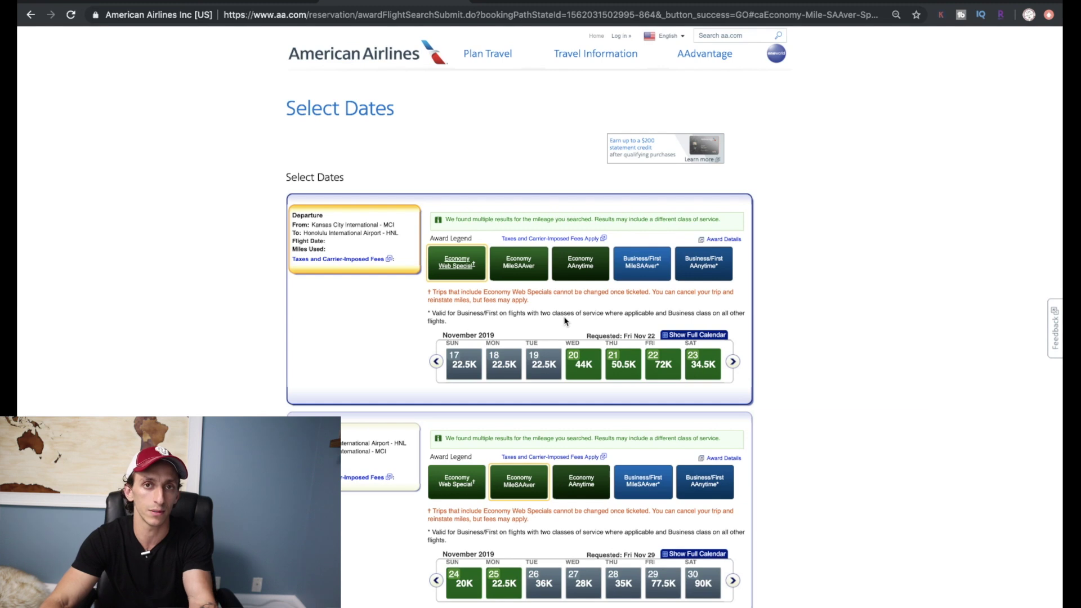
left_click(508, 262)
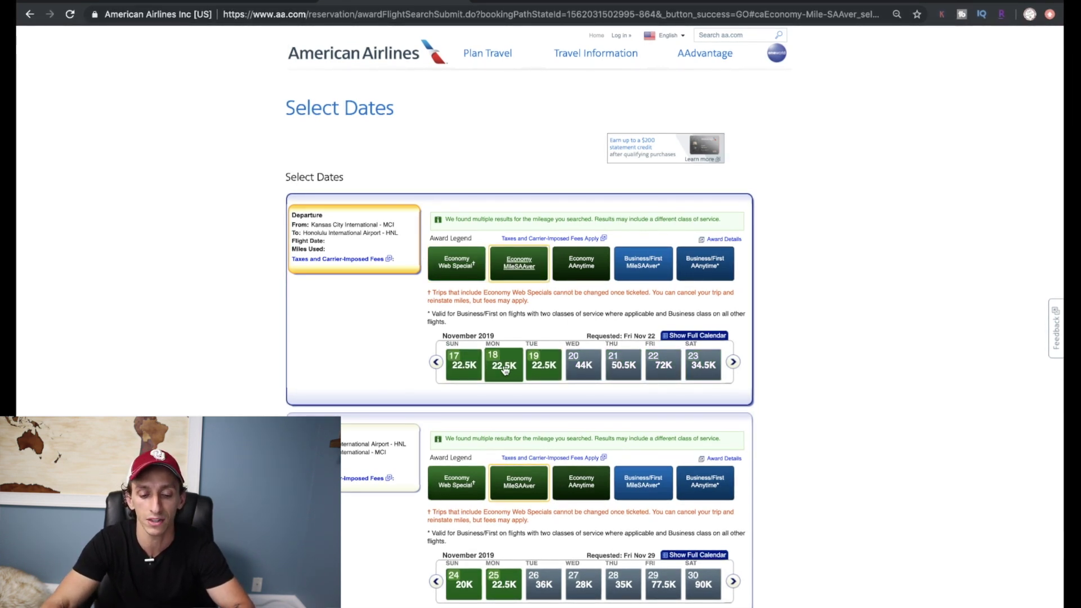
left_click(539, 369)
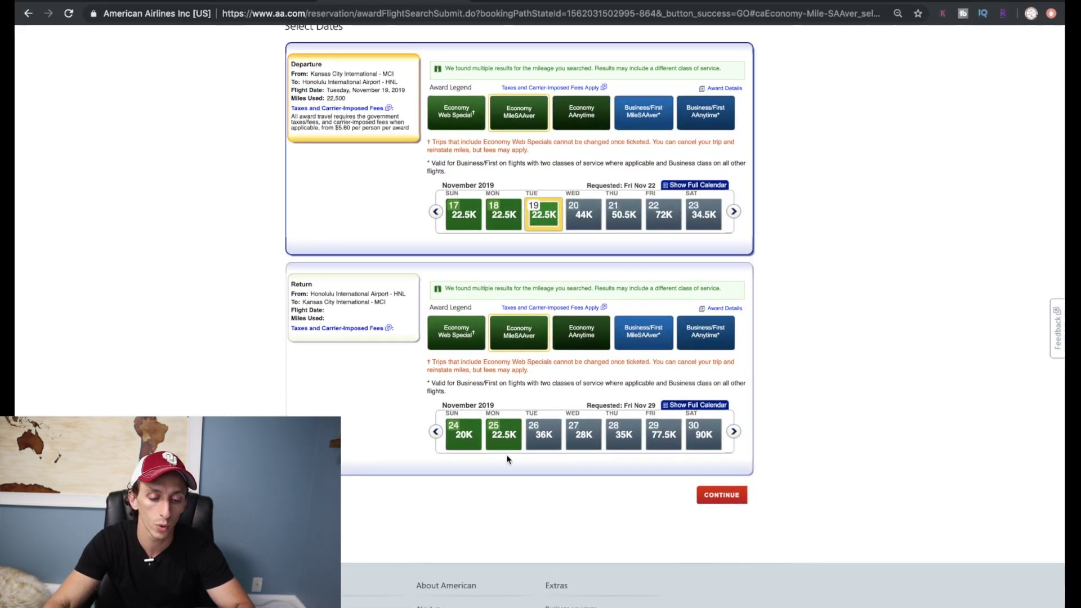
Choose the Economy Web Special return on Wednesday, Nov 27 and continue with the American Airlines booking.
left_click(449, 337)
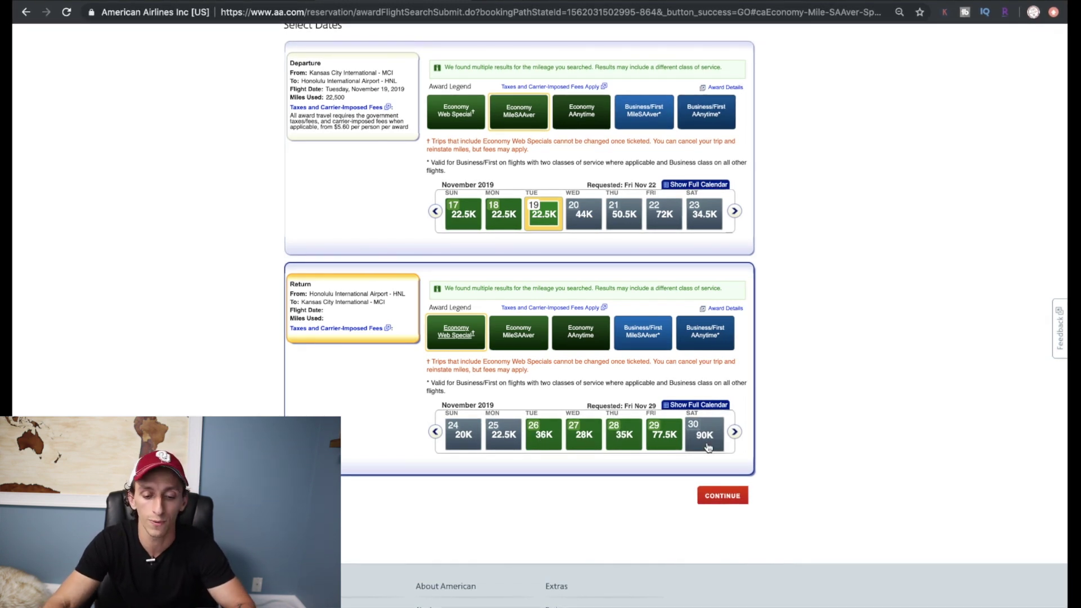
left_click(584, 433)
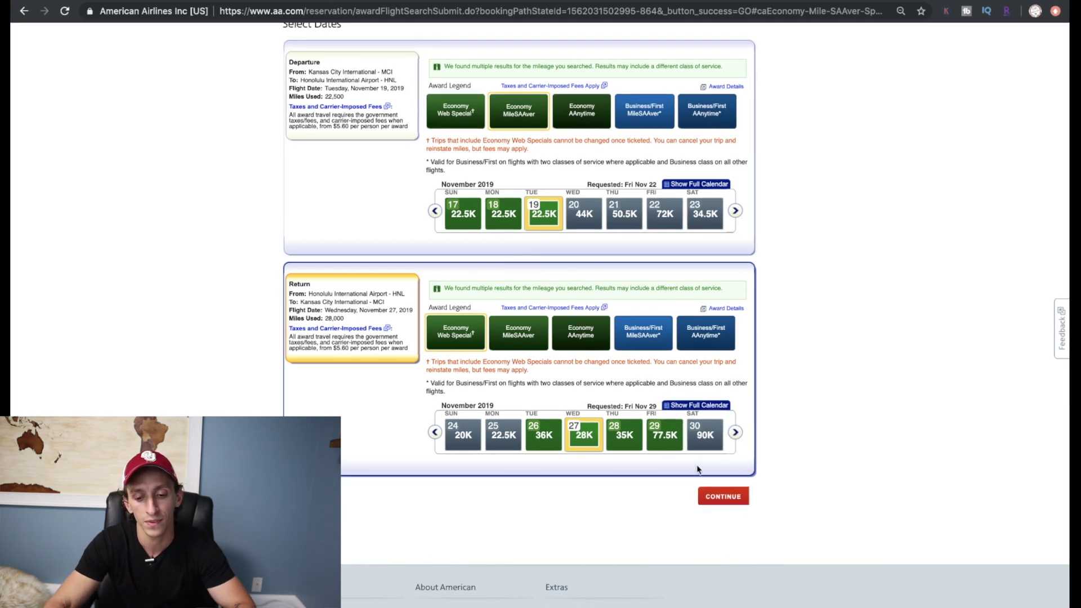
left_click(725, 497)
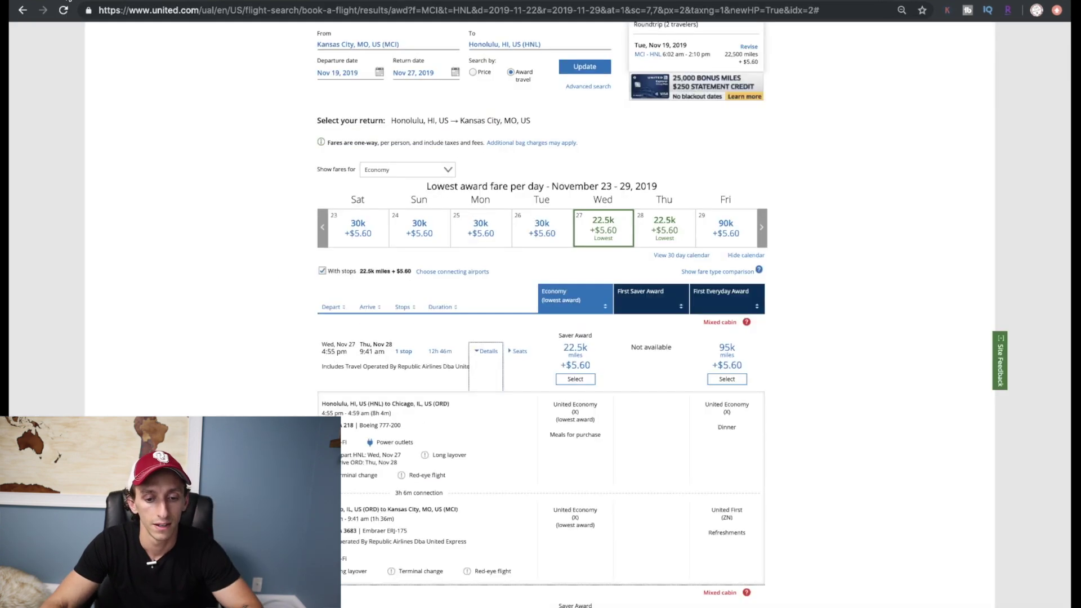
Review the flight segments and connection of United's 4:55 pm return from Honolulu on Nov 27.
scroll(394, 171, "down", 2)
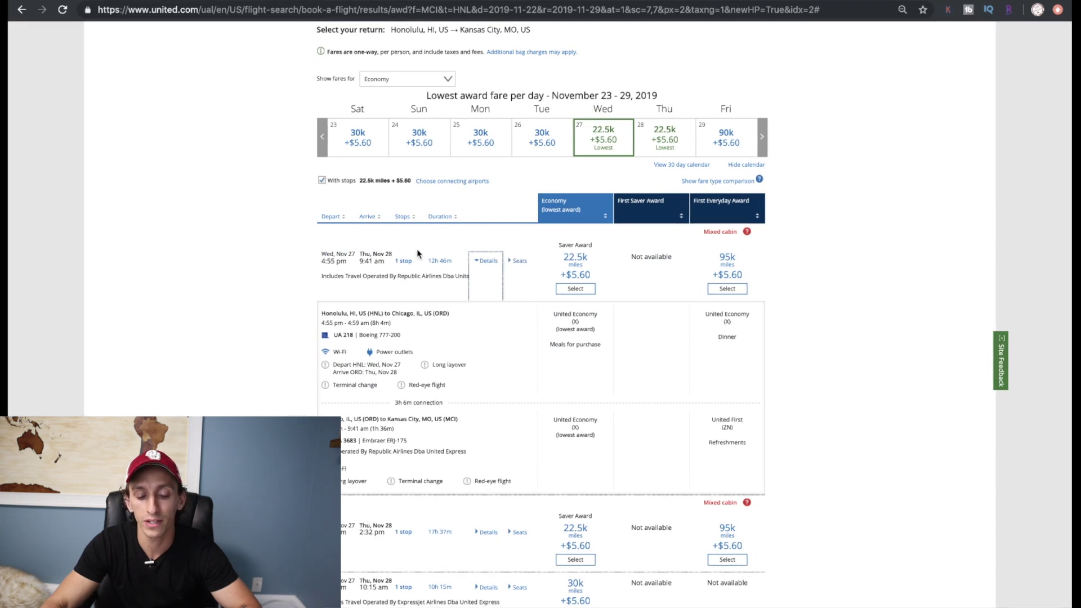
Select the 22.5k-mile Economy Saver Award for the 4:55 pm return and review the roundtrip itinerary, taxes and additional miles cost.
left_click(585, 289)
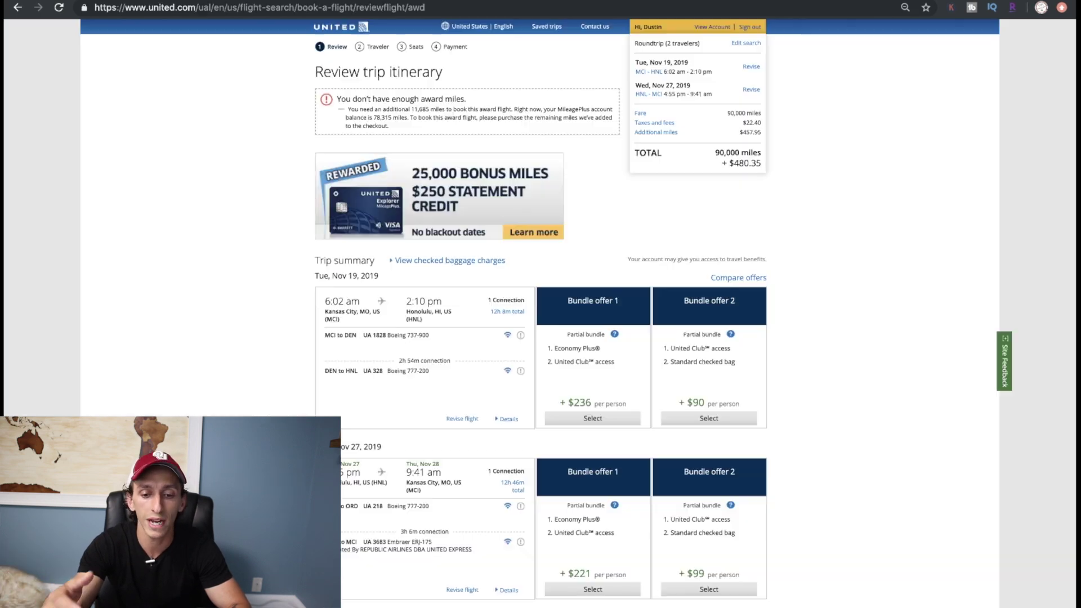
scroll(436, 236, "down", 3)
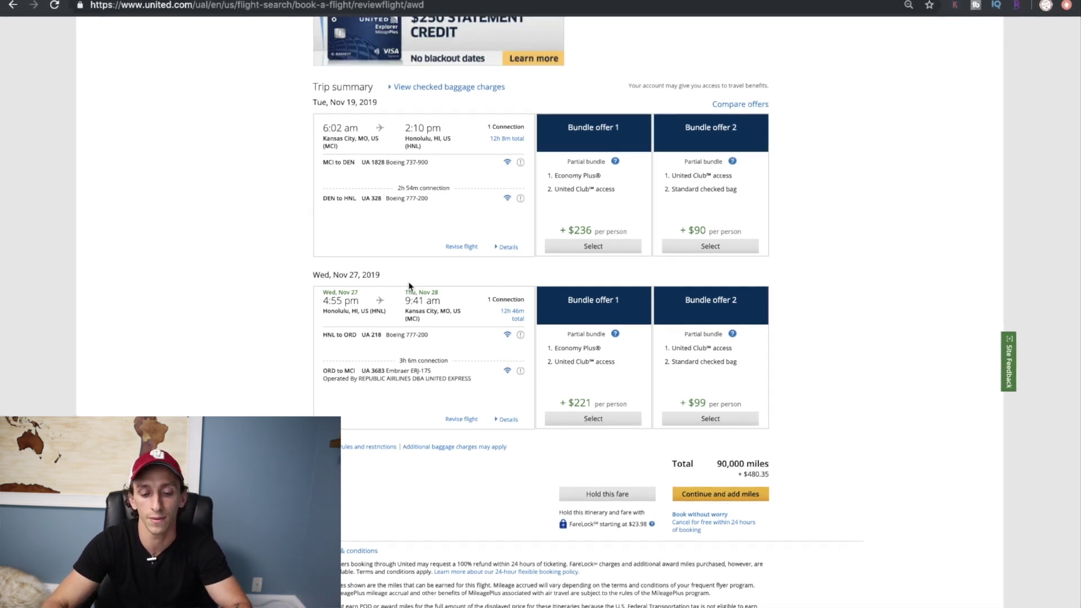
scroll(409, 286, "up", 3)
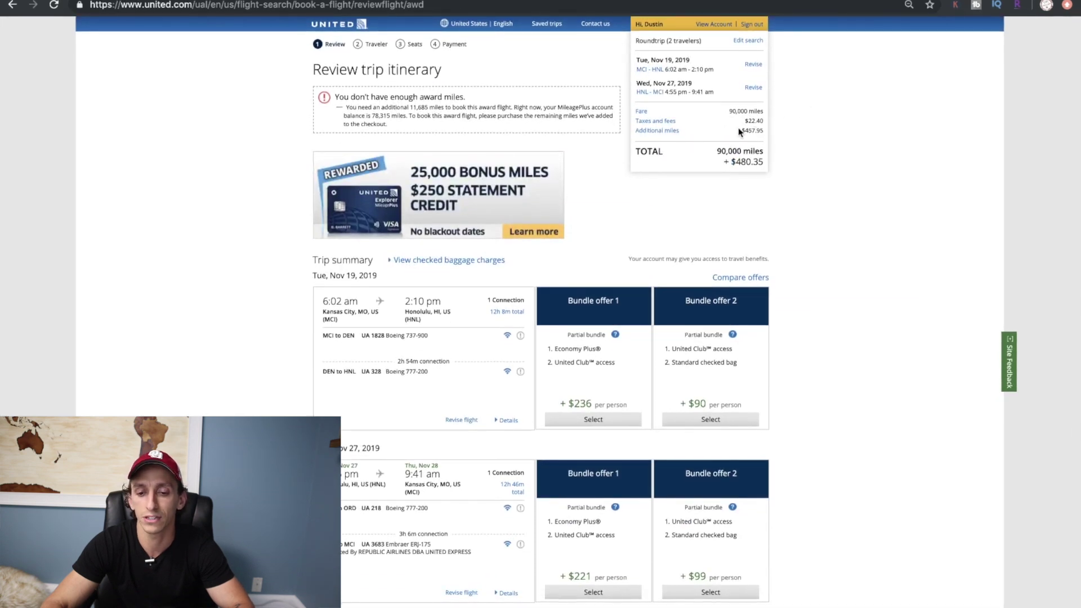
left_click_drag(770, 132, 776, 132)
left_click(732, 125)
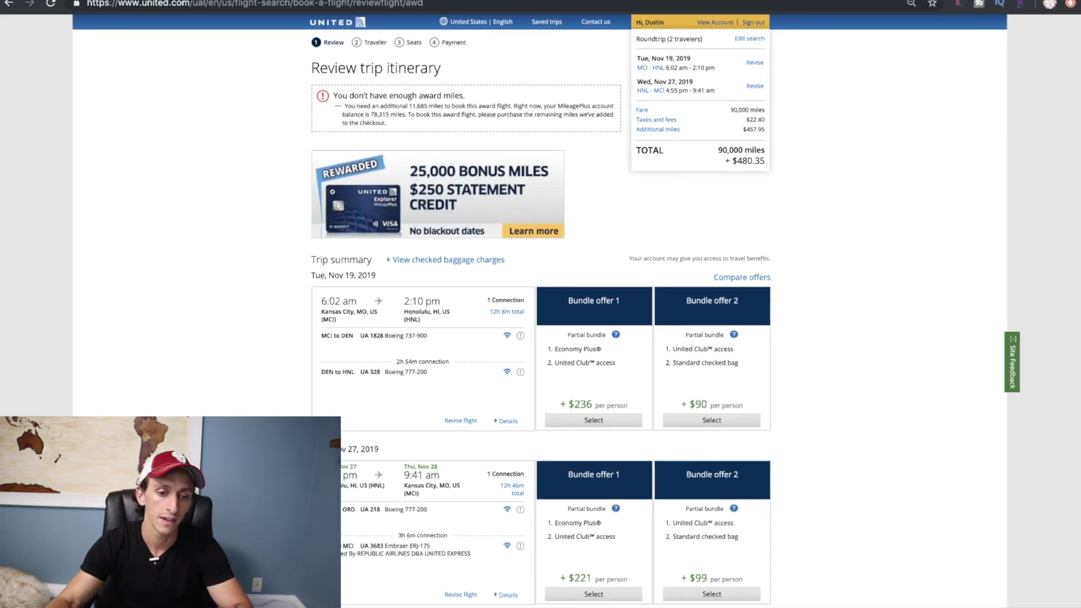
On American Airlines, expand the first Nov 19 MileSAAver flight's details, check the other itineraries, and show departures for Monday, Nov 18.
key("ctrl+Tab")
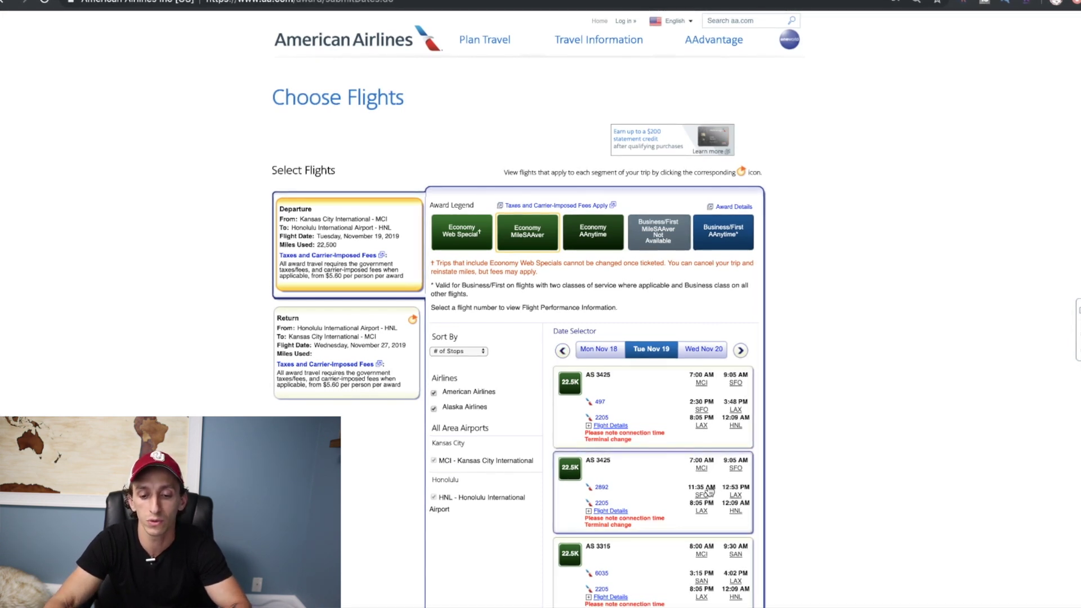
left_click(605, 426)
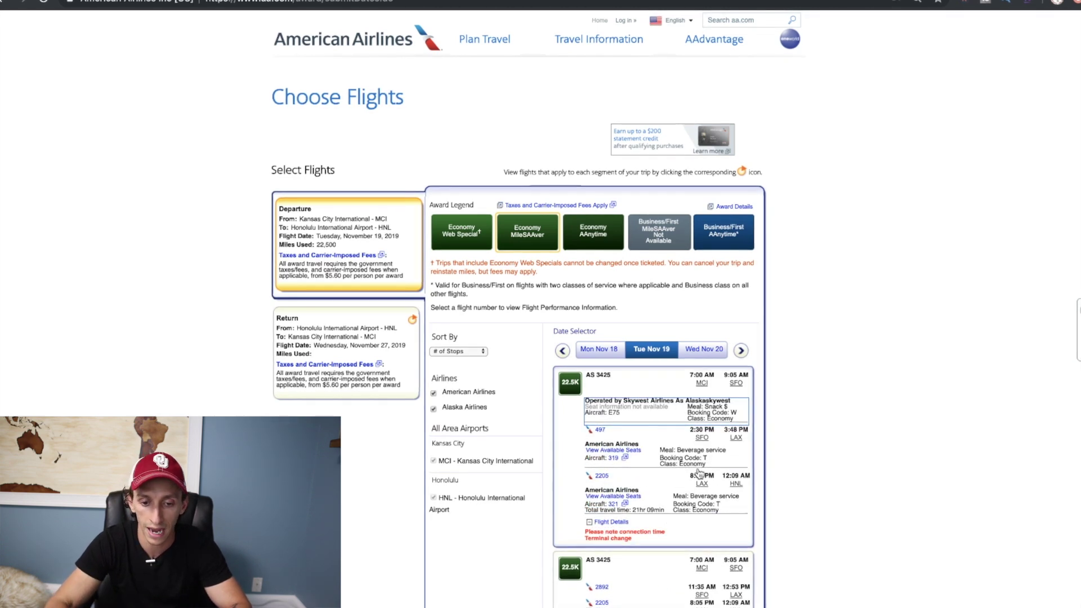
scroll(699, 463, "down", 4)
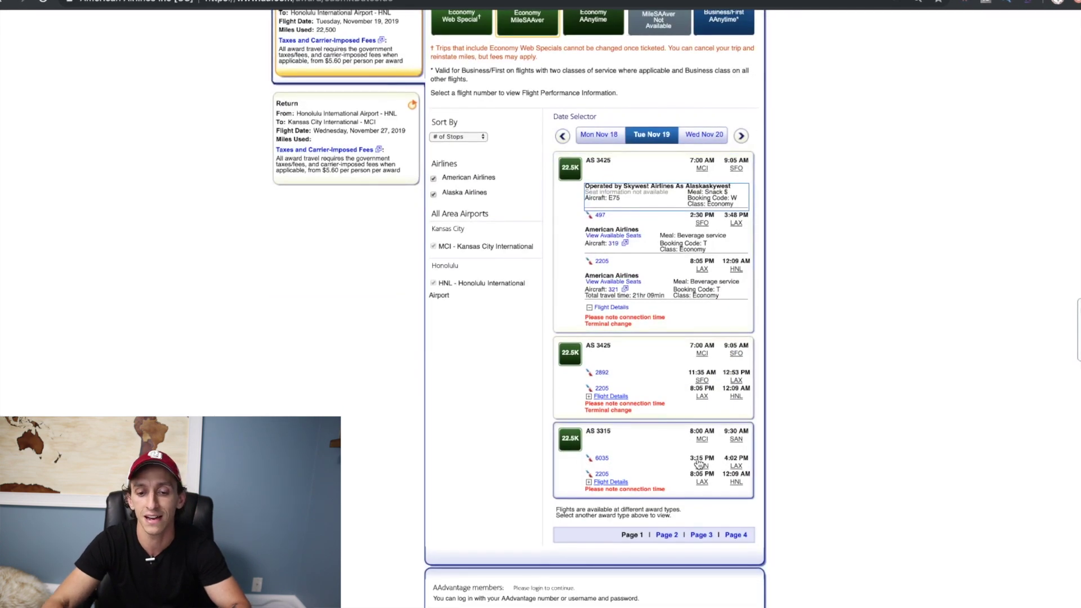
scroll(699, 463, "up", 4)
left_click(605, 352)
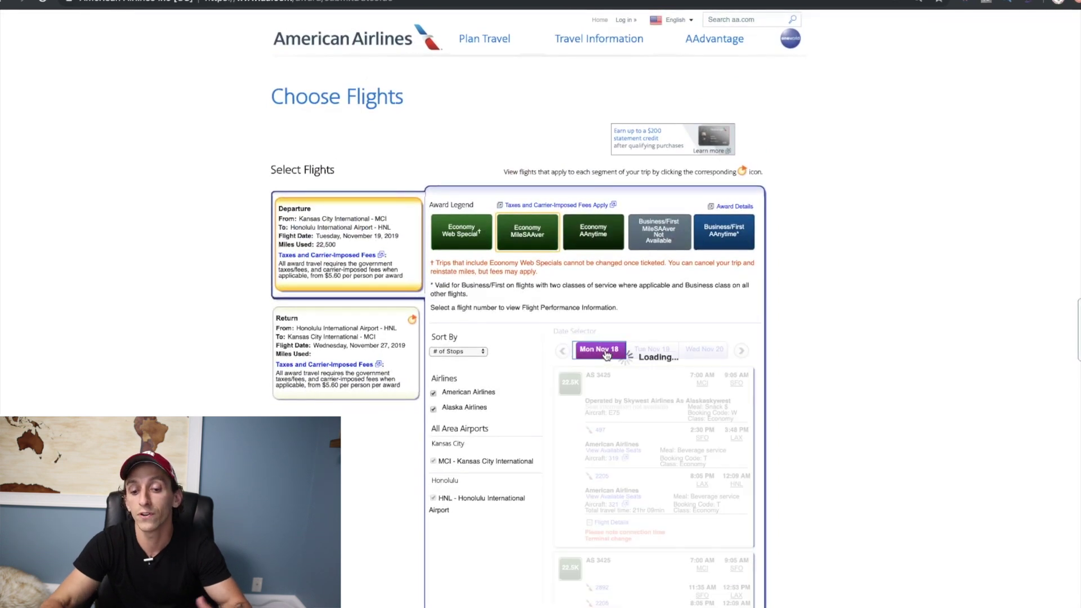